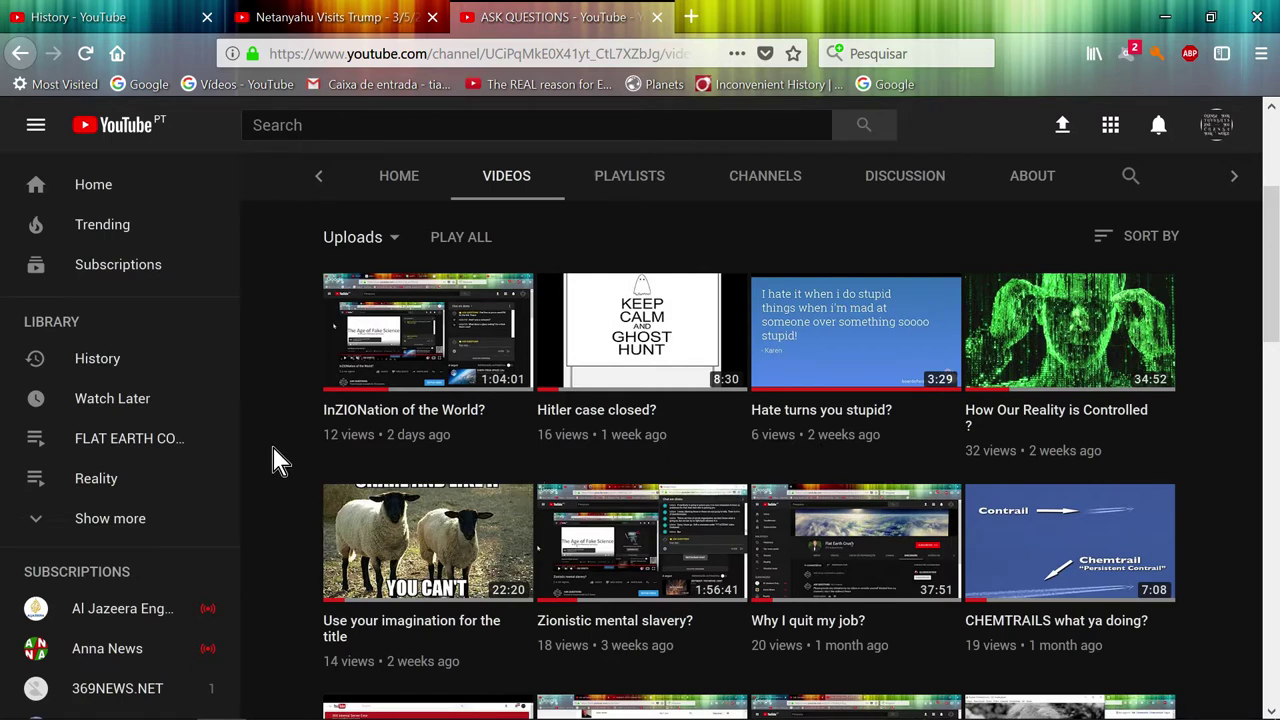
scroll(273, 450, "up", 5)
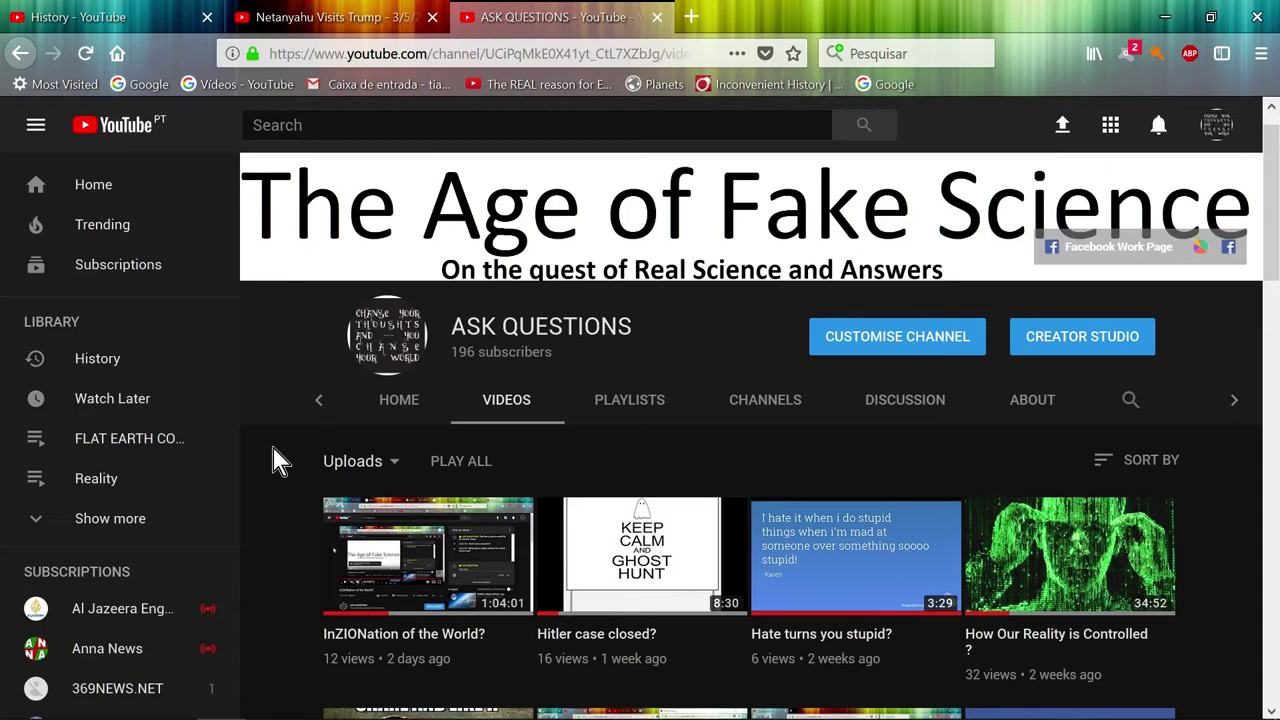
scroll(273, 450, "down", 4)
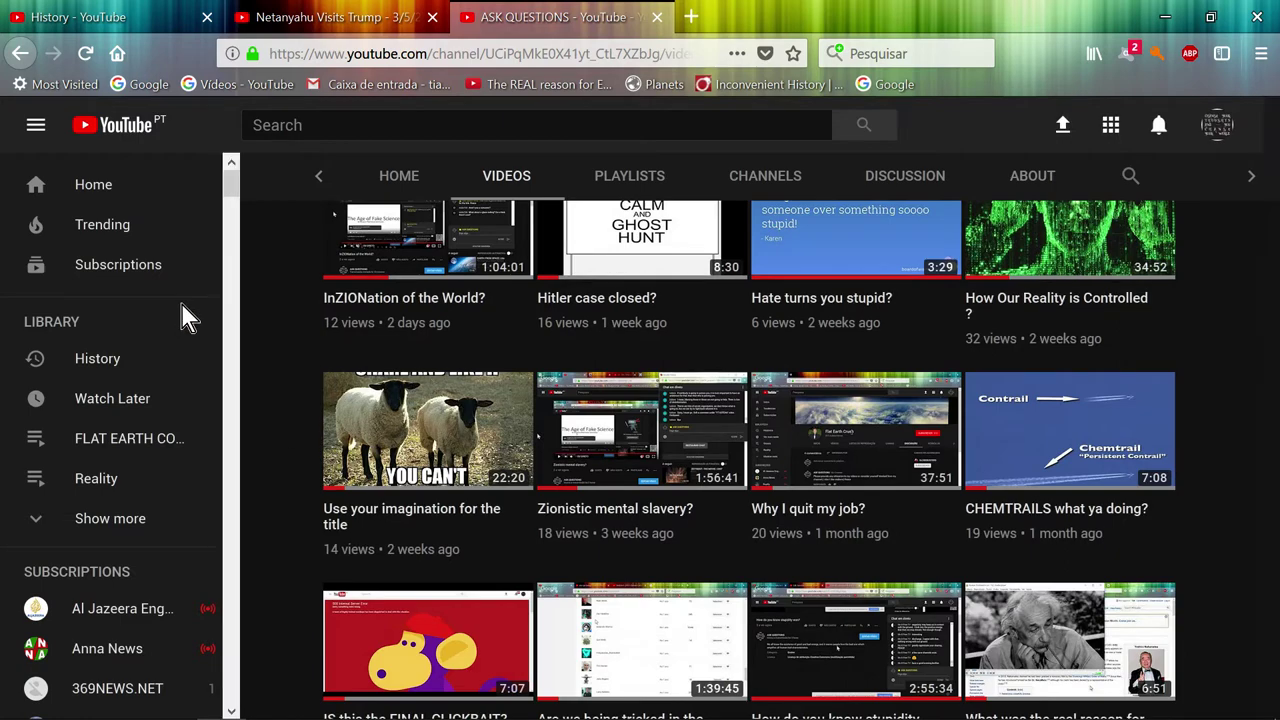
scroll(350, 395, "up", 5)
scroll(300, 400, "up", 2)
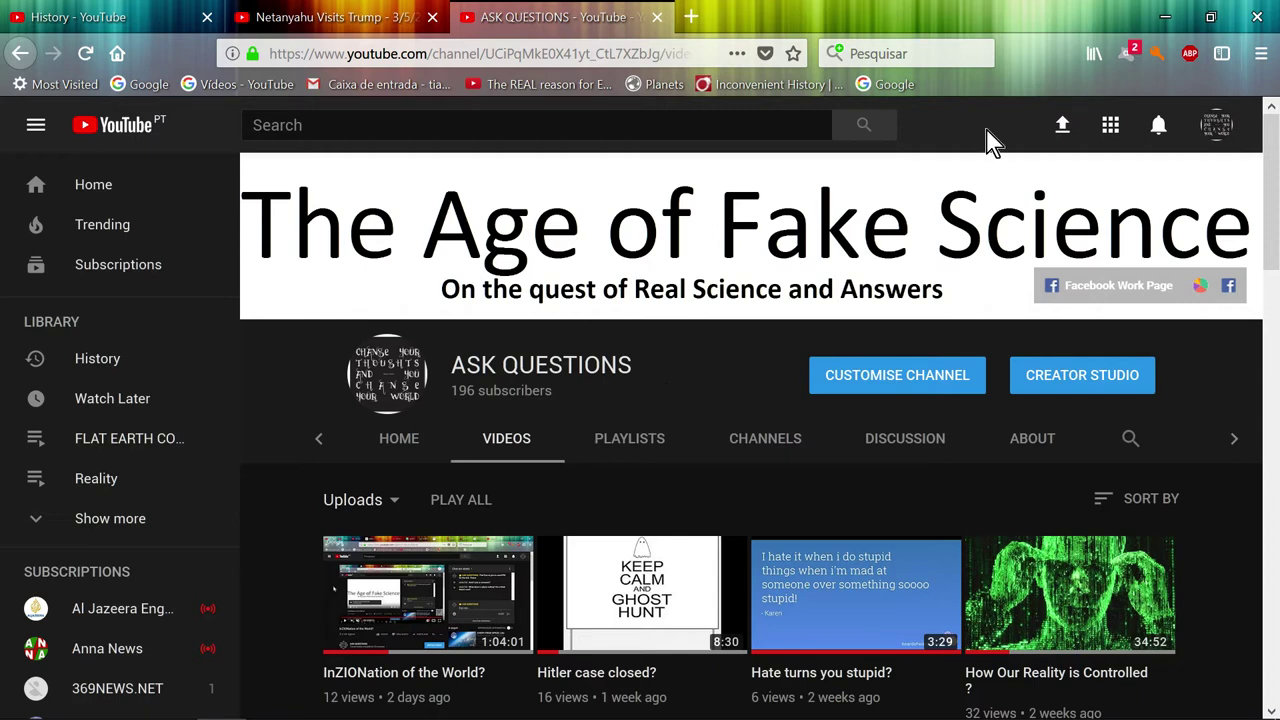
Step: Check the account's notifications on the ASK QUESTIONS channel page
left_click(1158, 125)
scroll(678, 384, "down", 3)
scroll(800, 522, "up", 3)
scroll(741, 396, "down", 3)
scroll(688, 454, "up", 3)
scroll(700, 470, "down", 5)
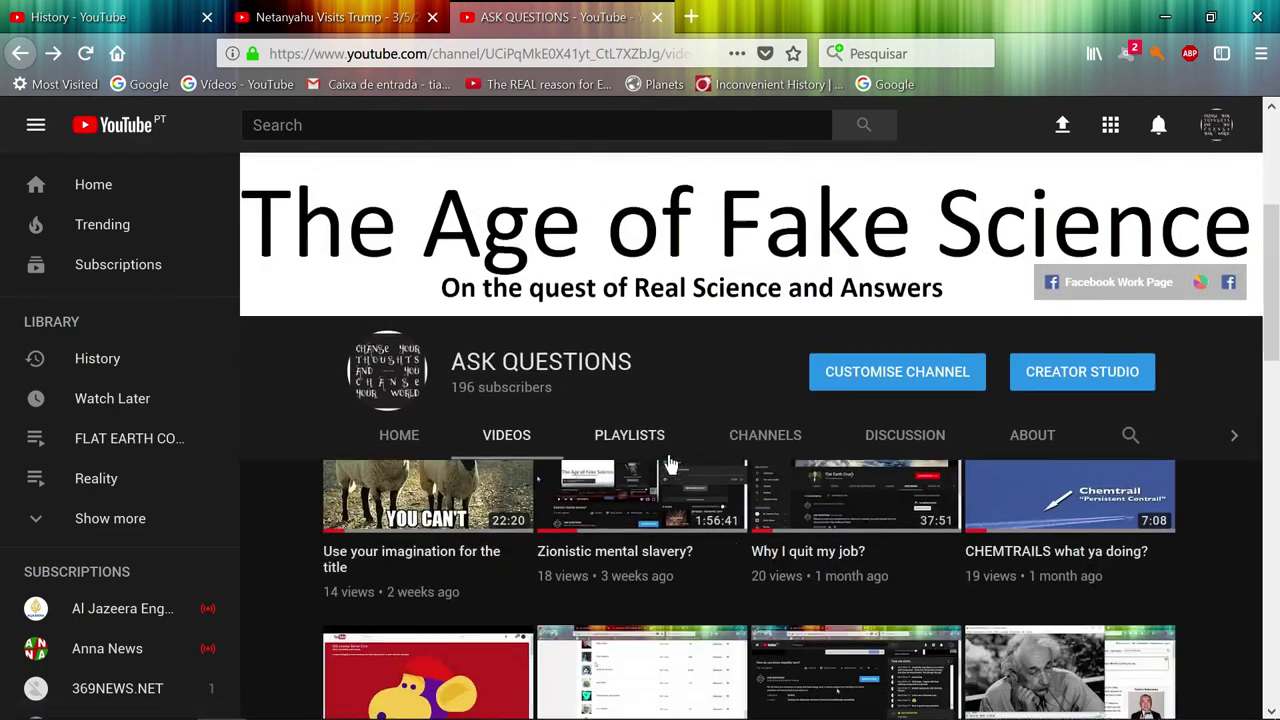
scroll(710, 483, "down", 5)
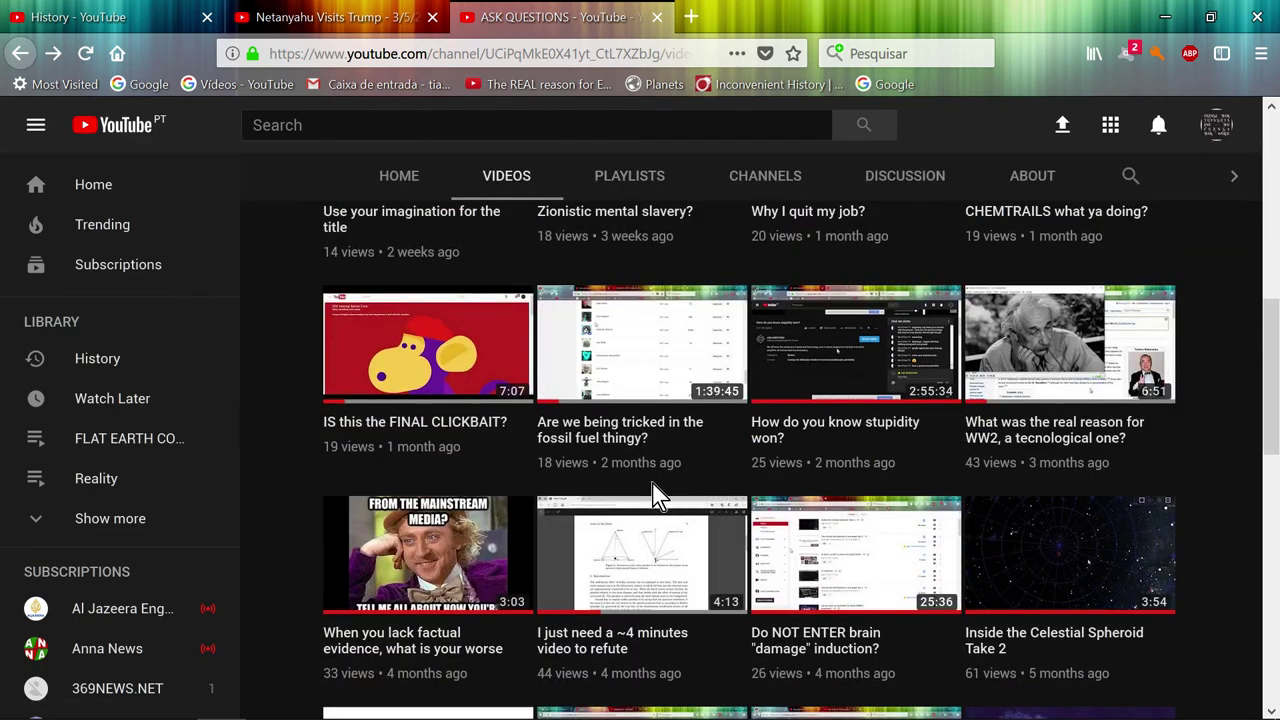
scroll(658, 495, "down", 3)
scroll(658, 495, "down", 3)
scroll(658, 495, "up", 5)
scroll(658, 495, "up", 5)
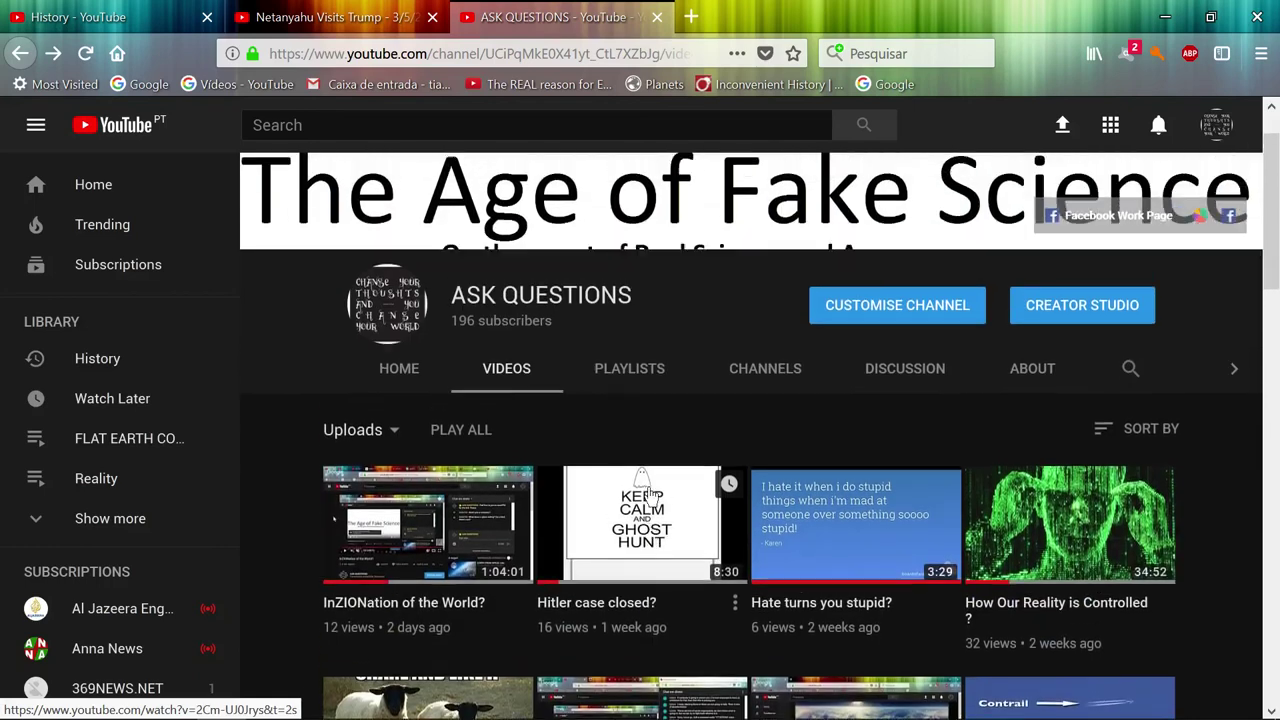
scroll(645, 492, "up", 1)
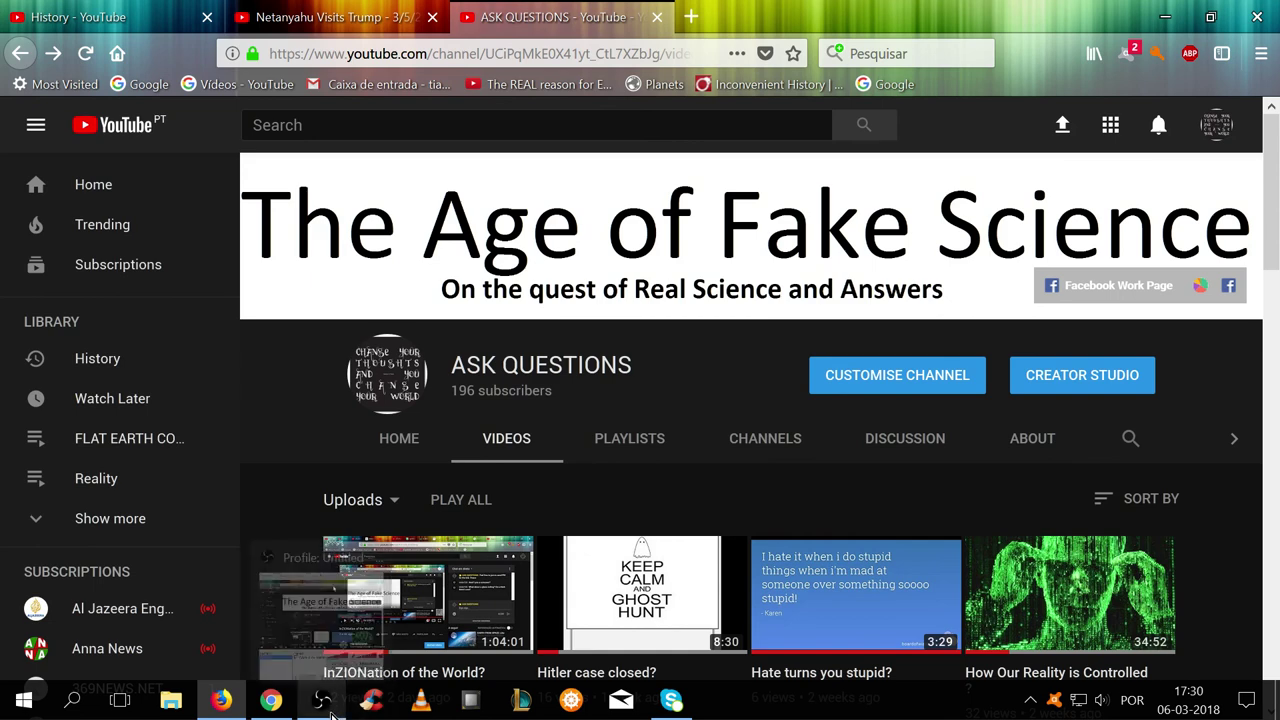
Step: Bring the OBS screen-recording window to the front from the taskbar
left_click(322, 699)
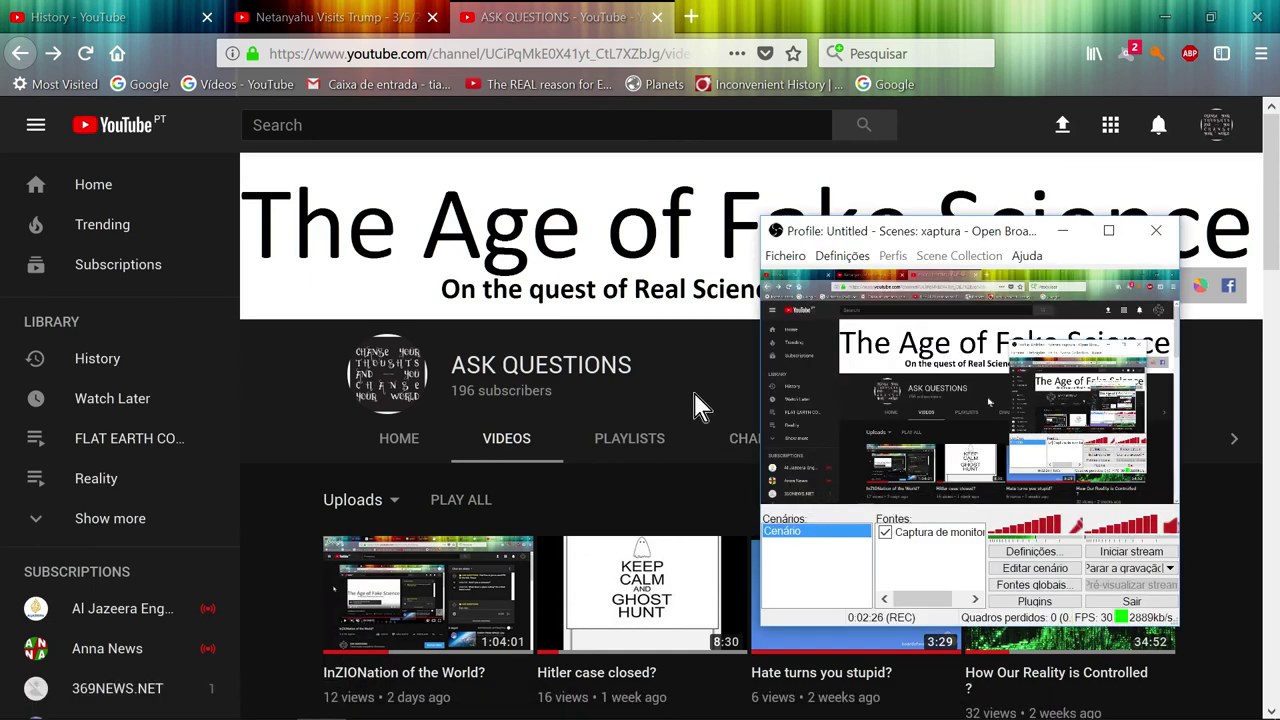